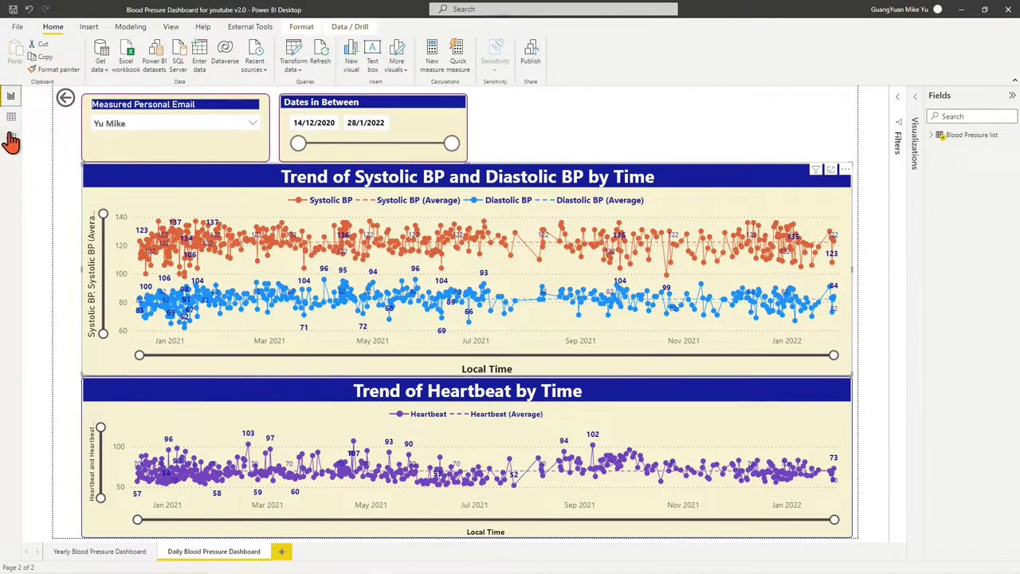
Step: Move the Dates in Between slicer's start to 28/4/2021 on the Daily Blood Pressure Dashboard
left_click(11, 138)
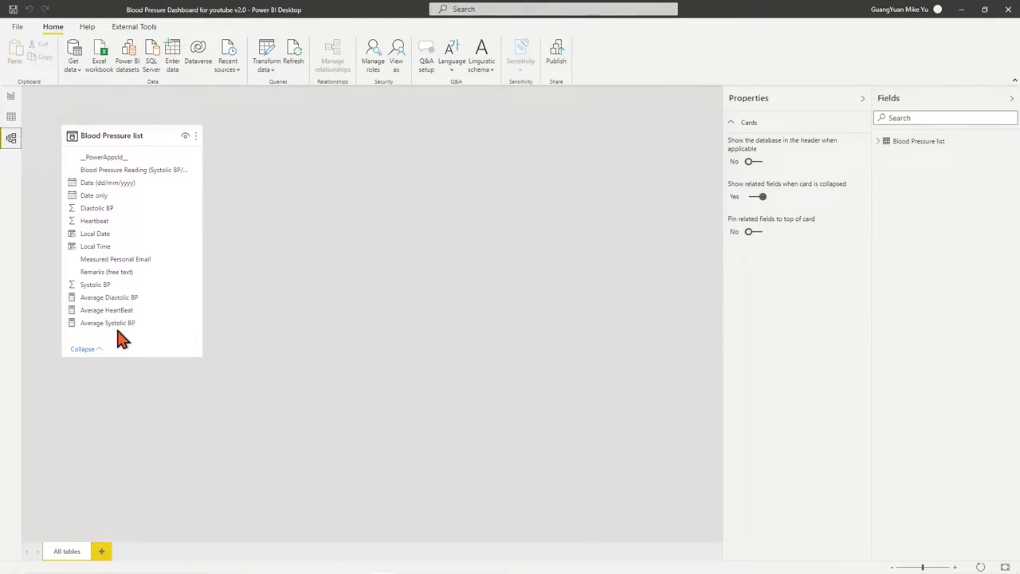
left_click(13, 98)
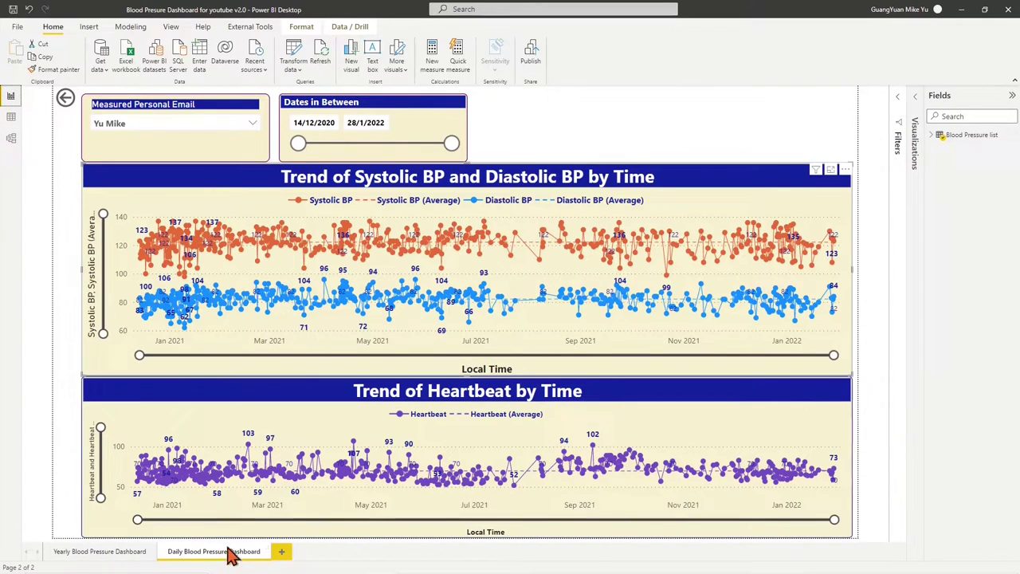
left_click(131, 557)
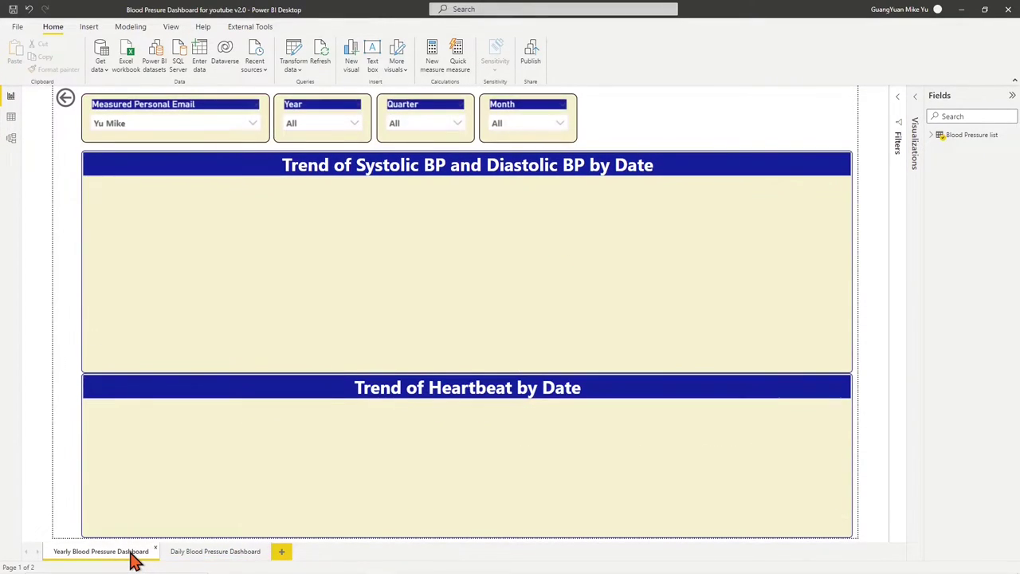
left_click(194, 551)
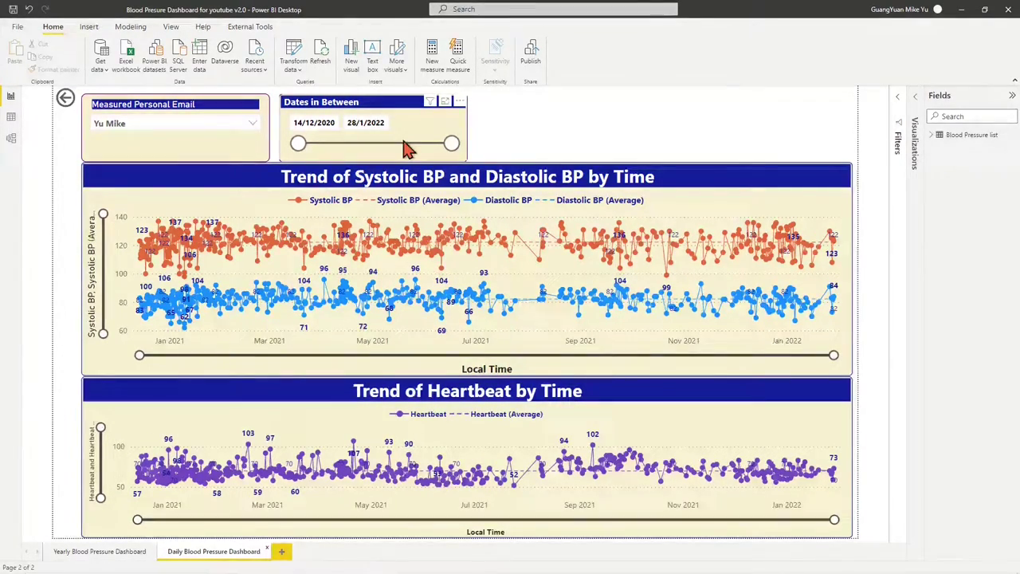
left_click_drag(298, 144, 351, 156)
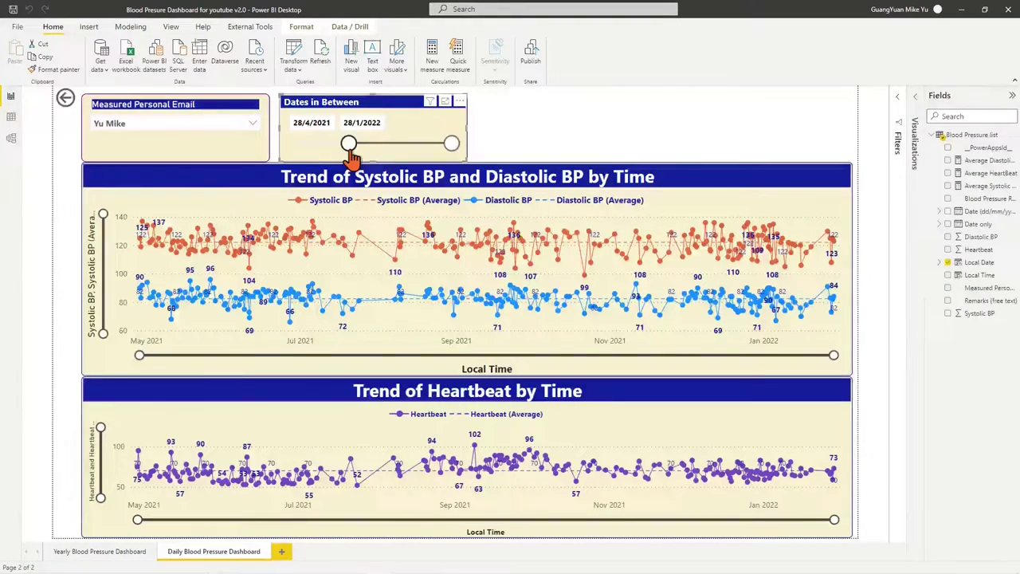
Step: Add a new column to the Blood Pressure list table with formula 'Observed Month Index = EDATE('
left_click(11, 121)
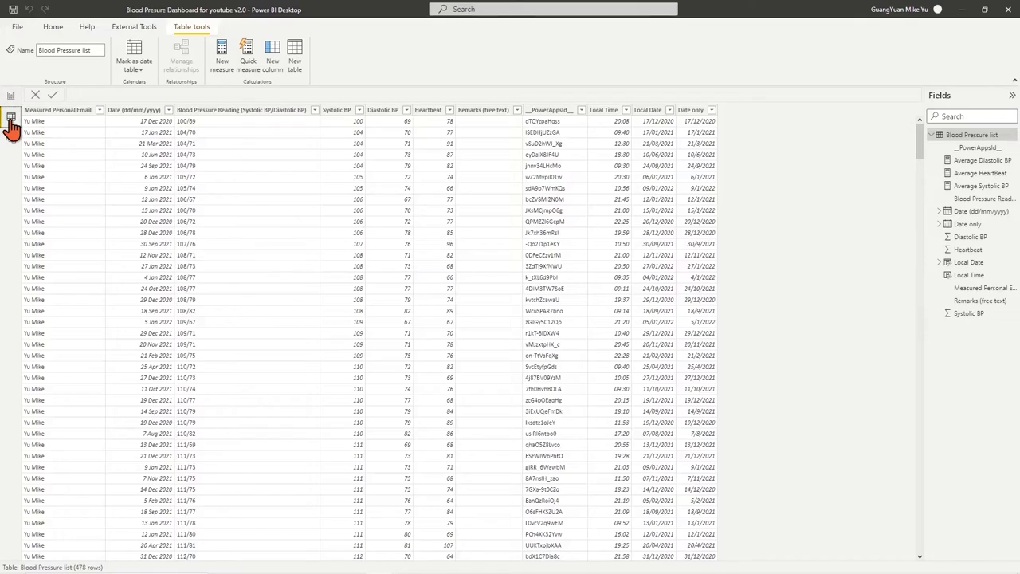
left_click(54, 30)
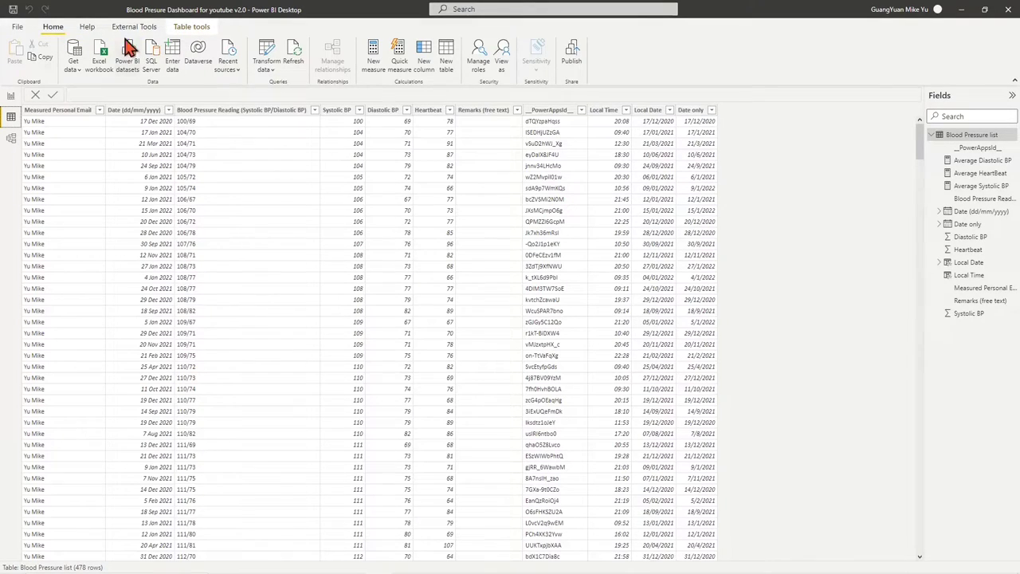
left_click(431, 60)
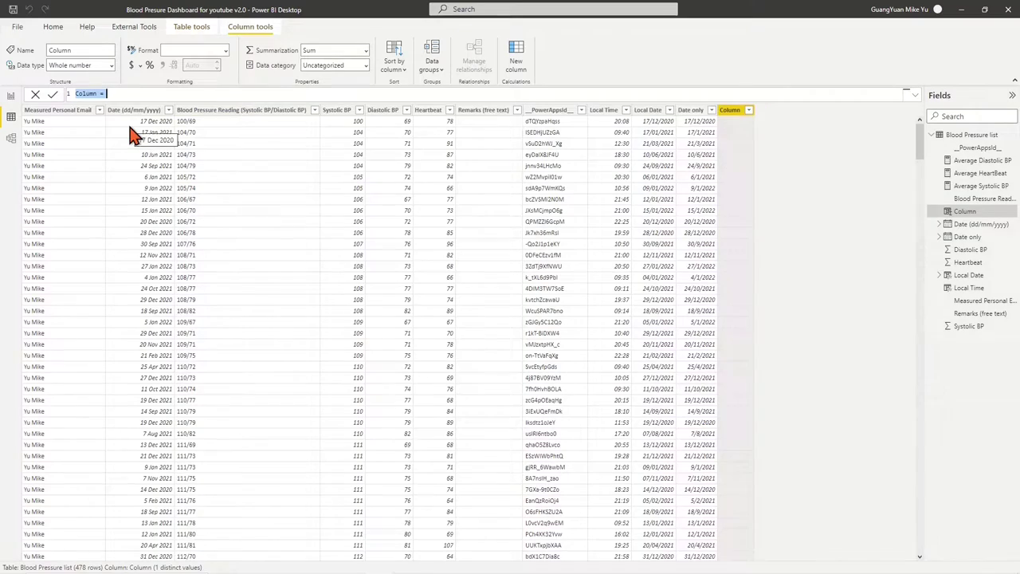
type("Obse")
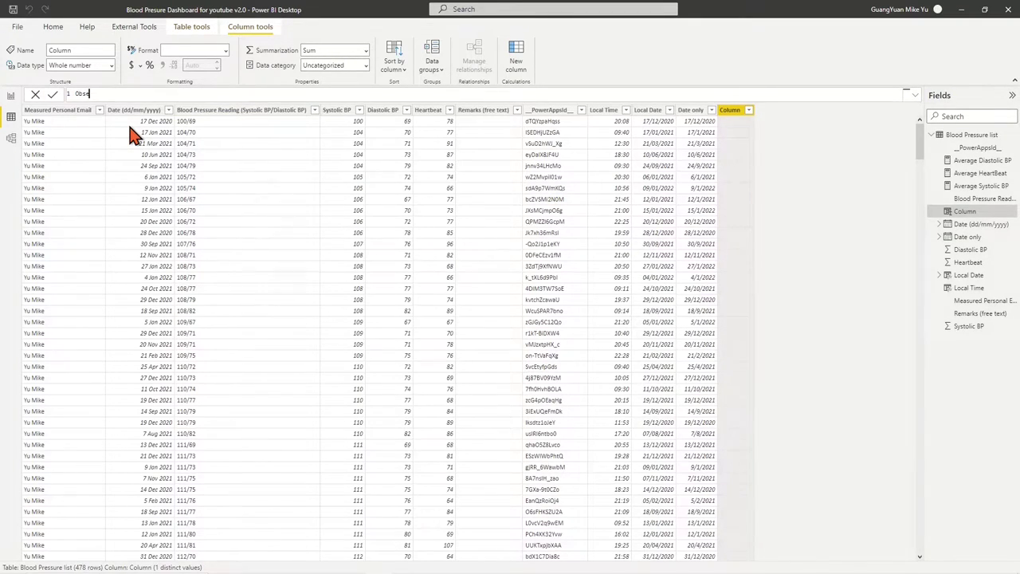
type("rved Month Index =")
key("BackSpace")
type("E")
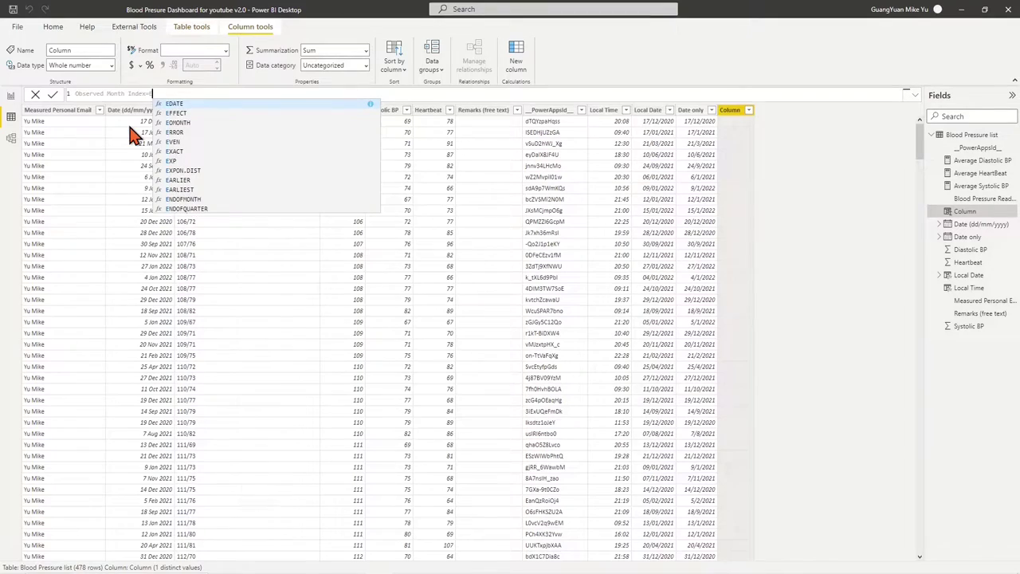
left_click(191, 106)
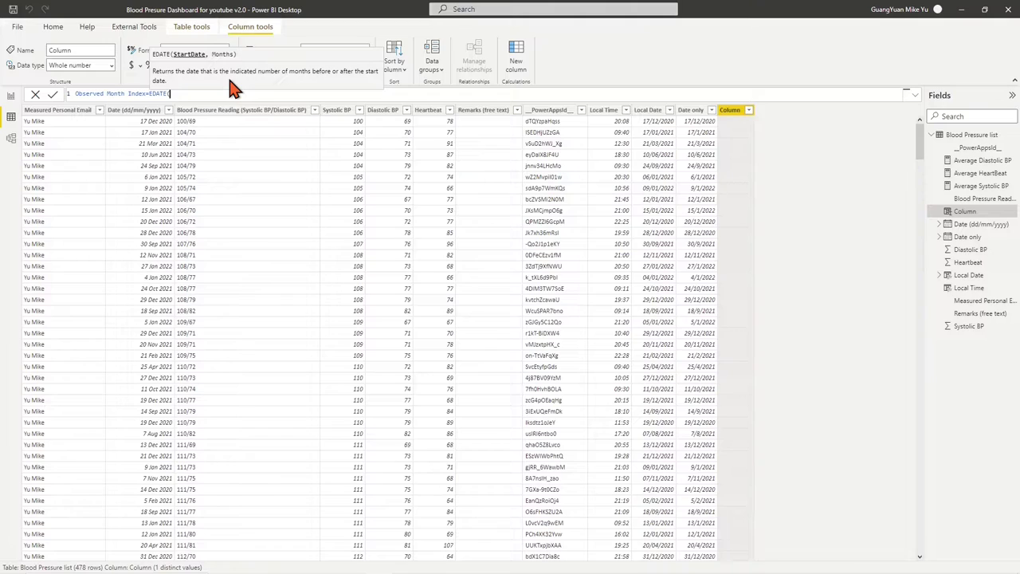
Step: Complete and commit the formula as EDATE(MAX('Blood Pressure list'[Local Date]),-9)
left_click(186, 94)
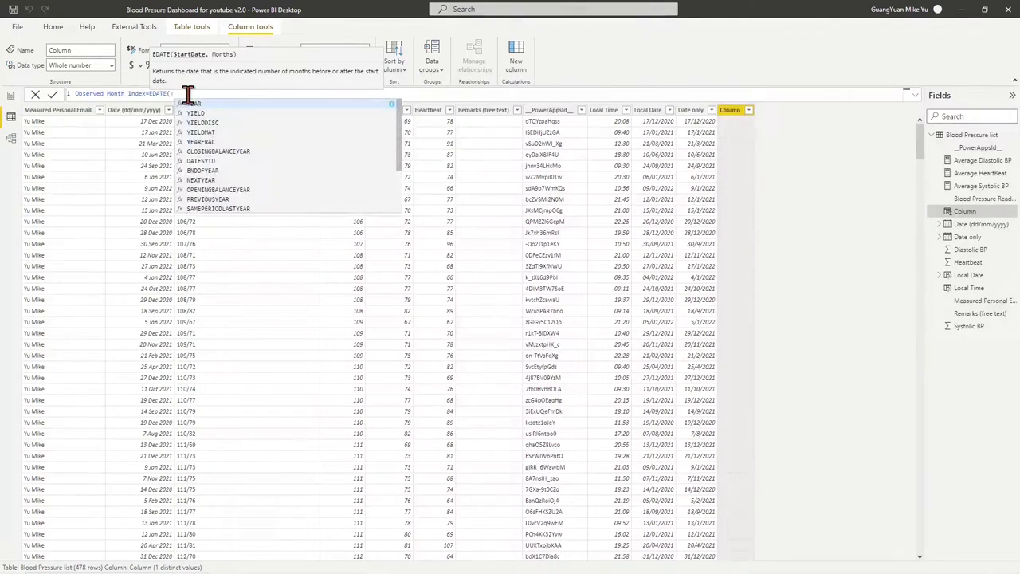
key("Escape")
type("Ma")
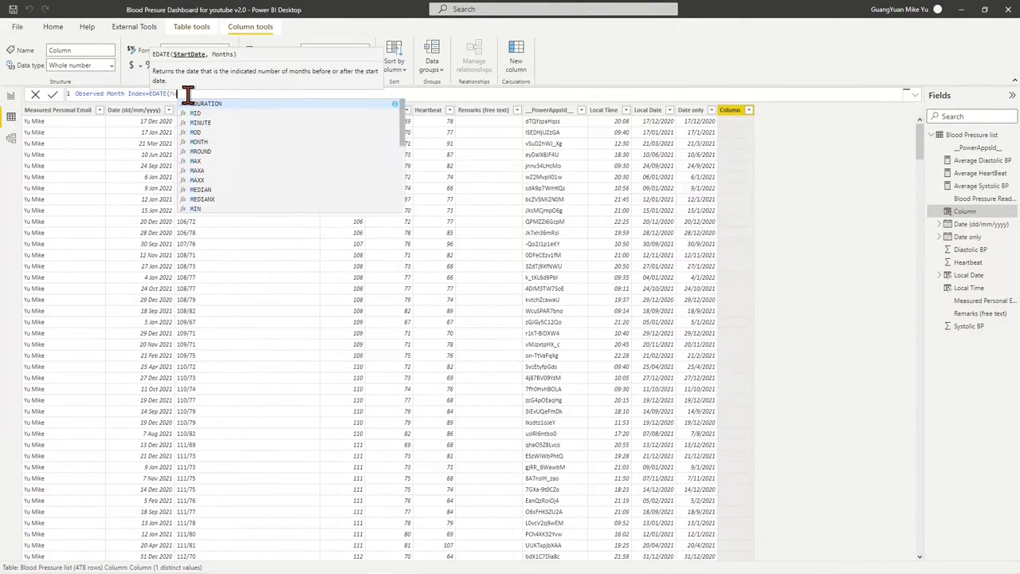
left_click(194, 104)
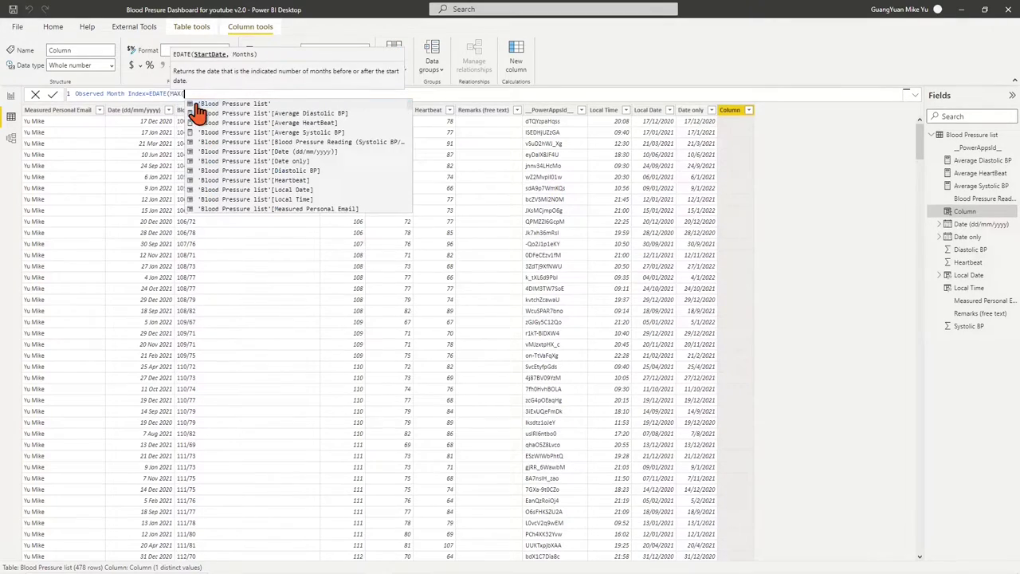
type("Lo")
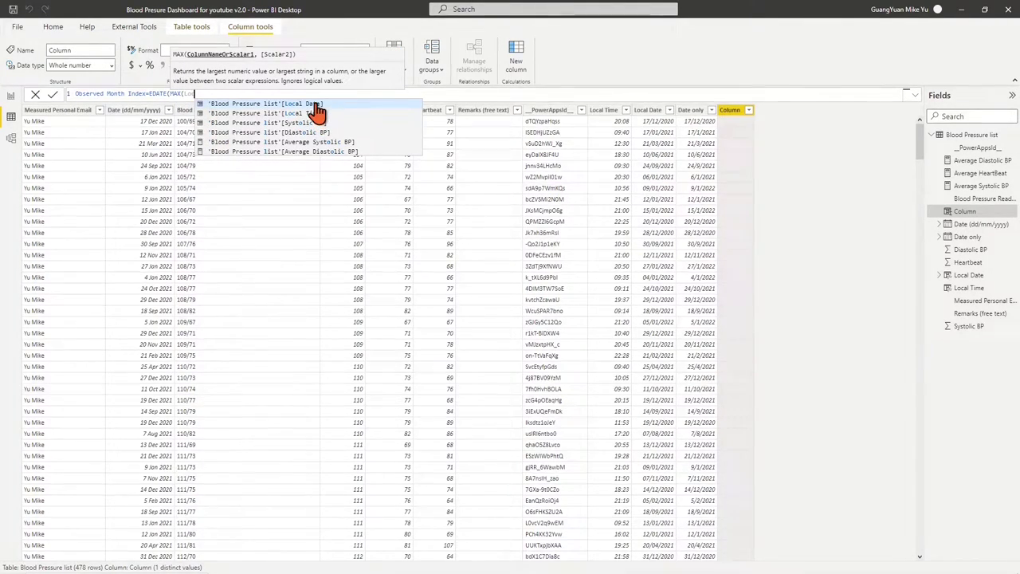
left_click(313, 104)
type(")")
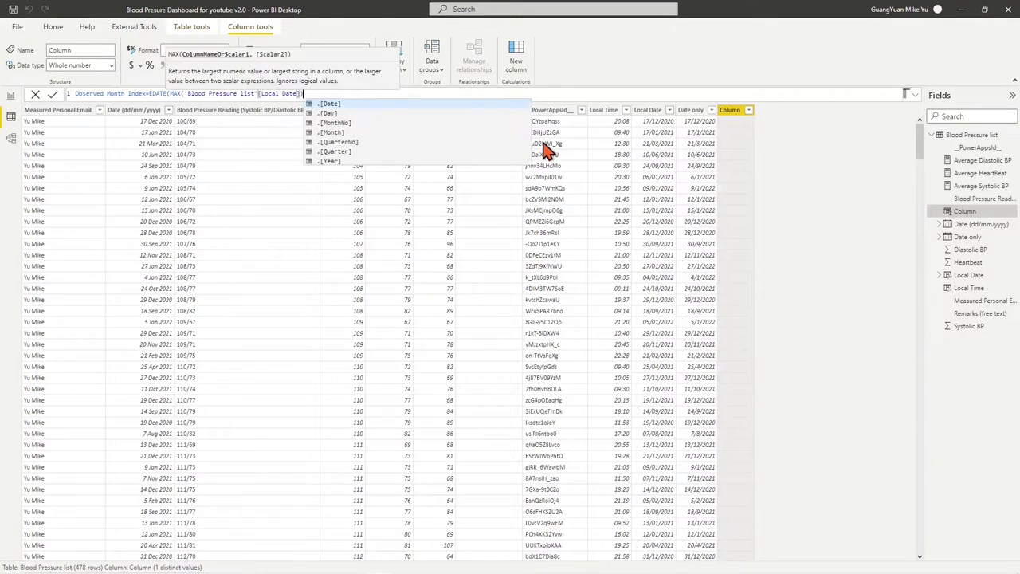
type(",")
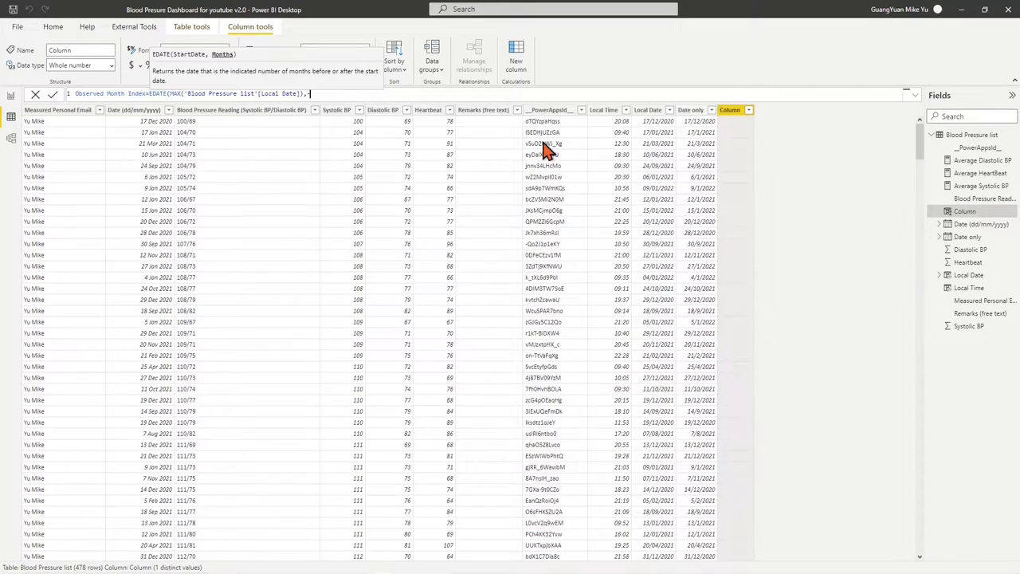
type("-9)")
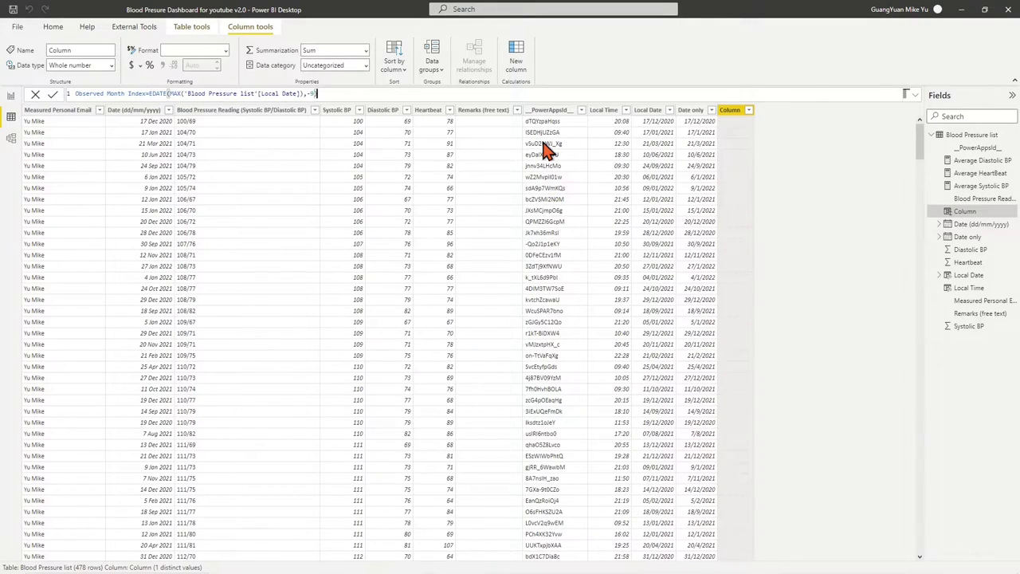
left_click(52, 96)
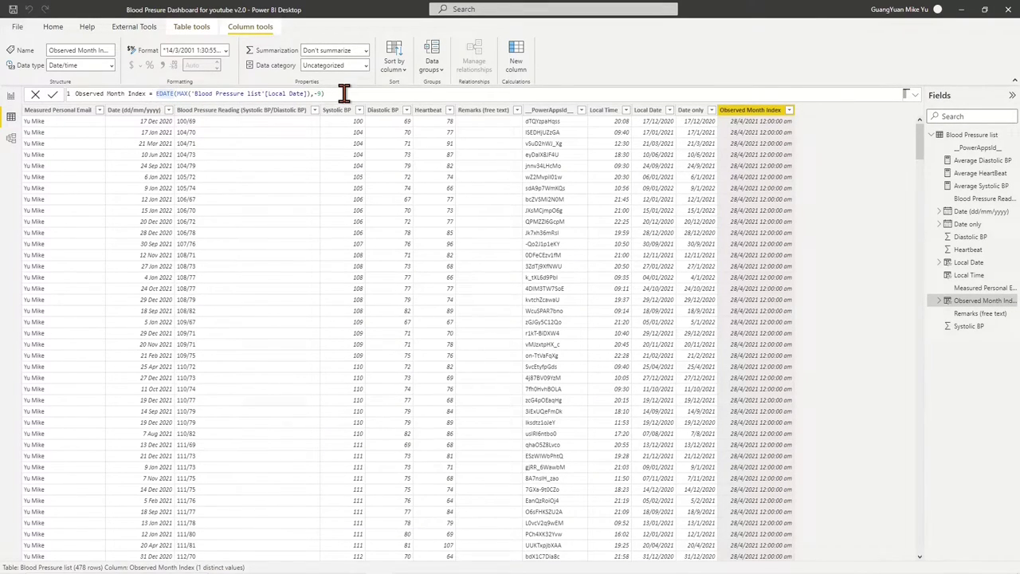
Step: Rewrite the formula as IF([Local Date] >= EDATE(MAX([Local Date]),-9),1,0) and commit it
type("if (")
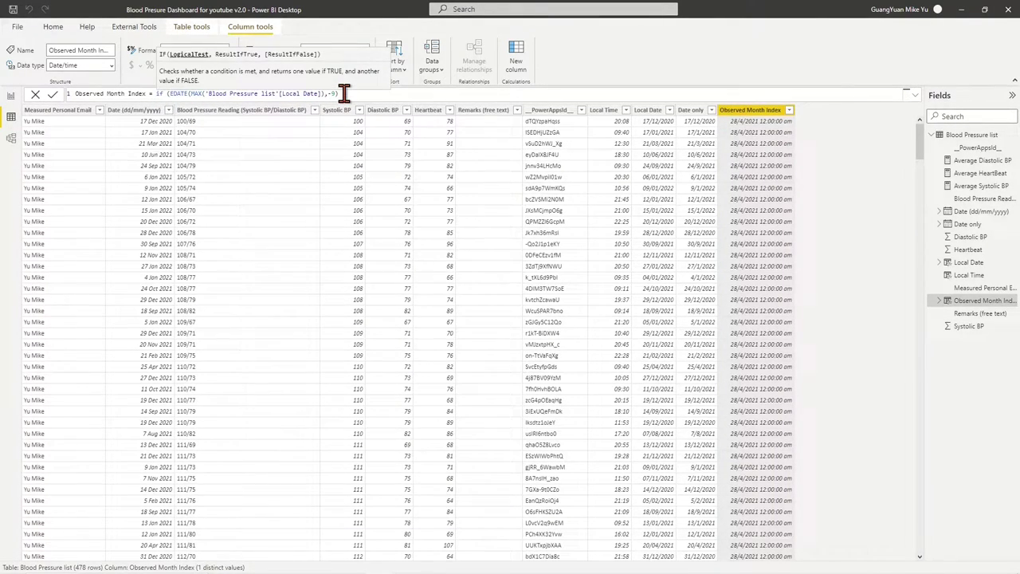
type("l")
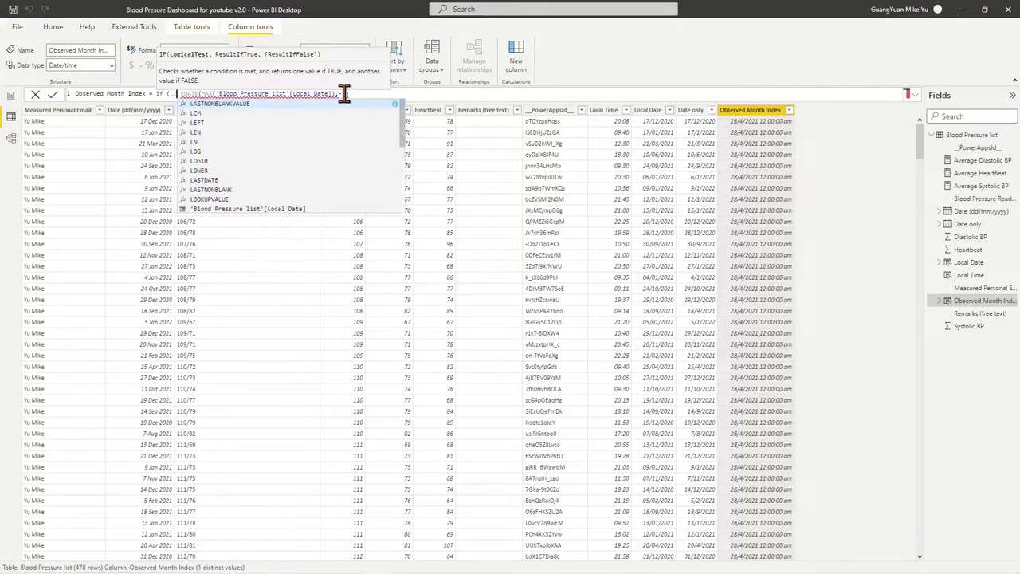
type("ocal Date]")
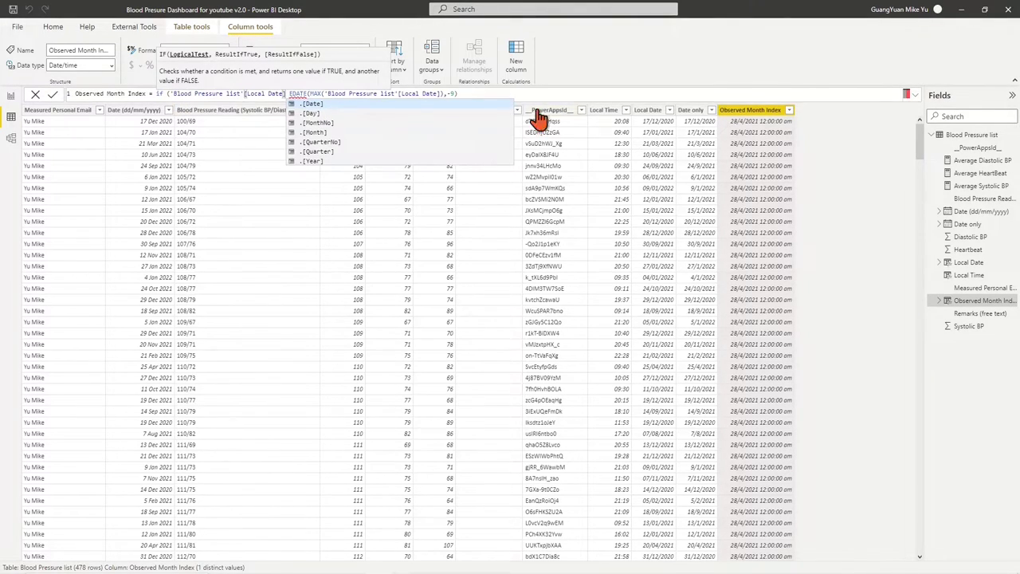
key("Escape")
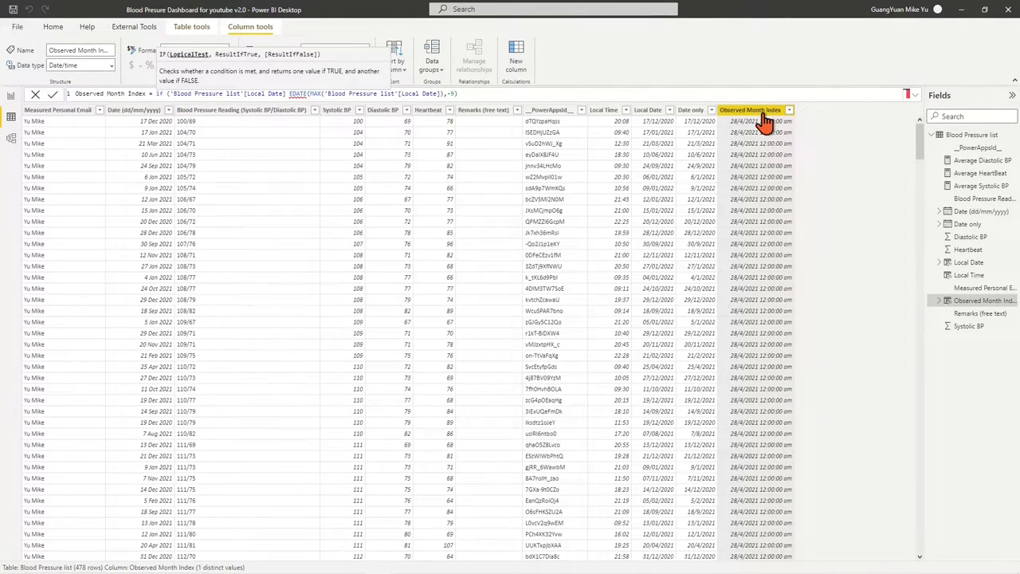
type(">=")
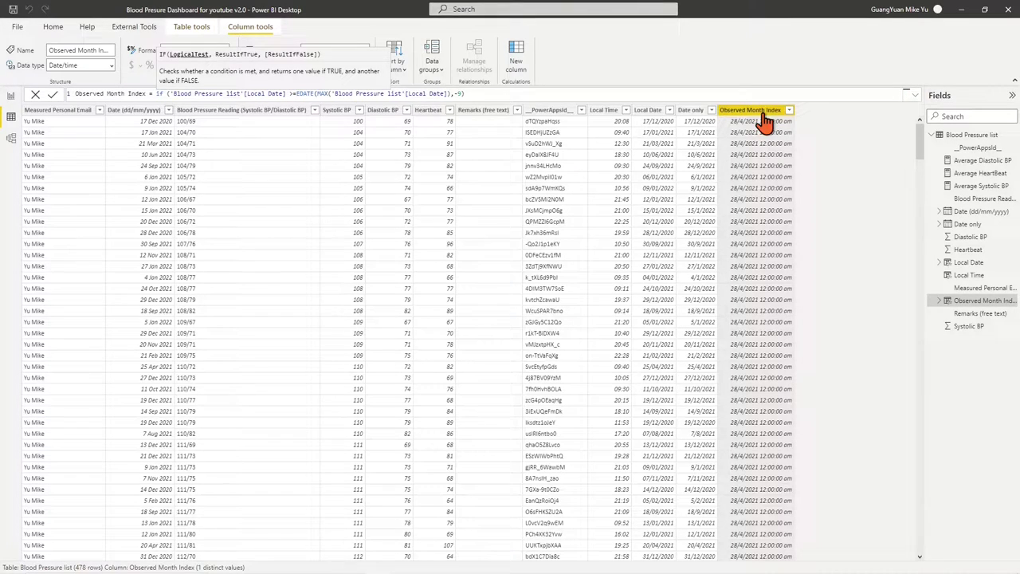
left_click(499, 94)
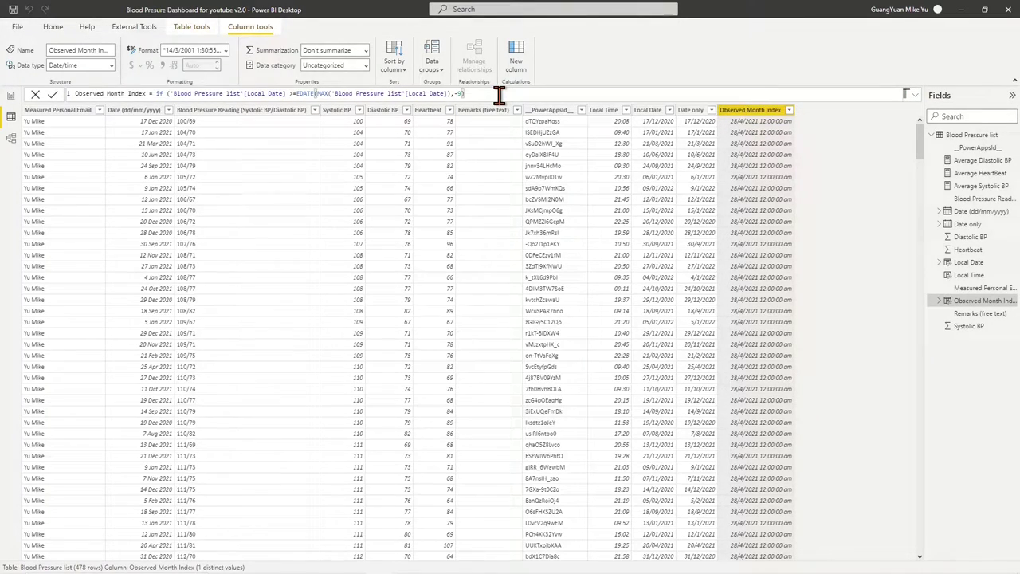
type(",1,0)")
left_click(50, 95)
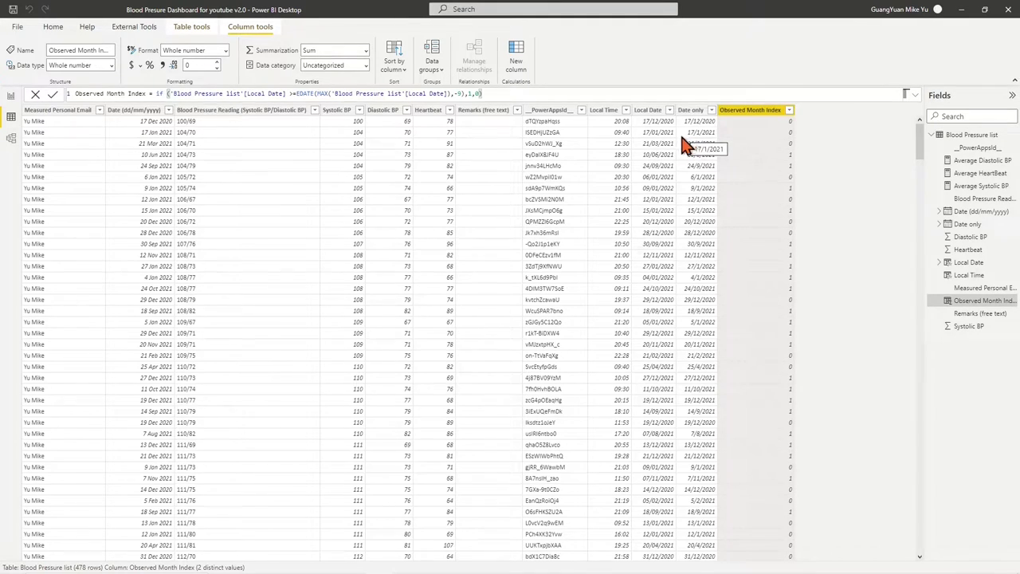
Step: Test filtering Observed Month Index to only value 1, then clear the column filter
left_click(789, 110)
left_click(810, 212)
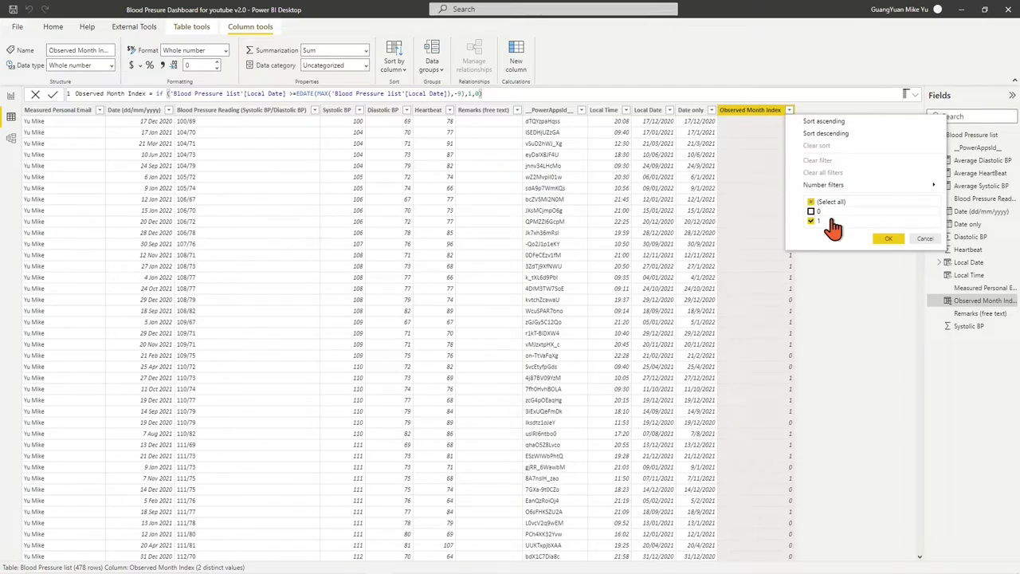
left_click(888, 239)
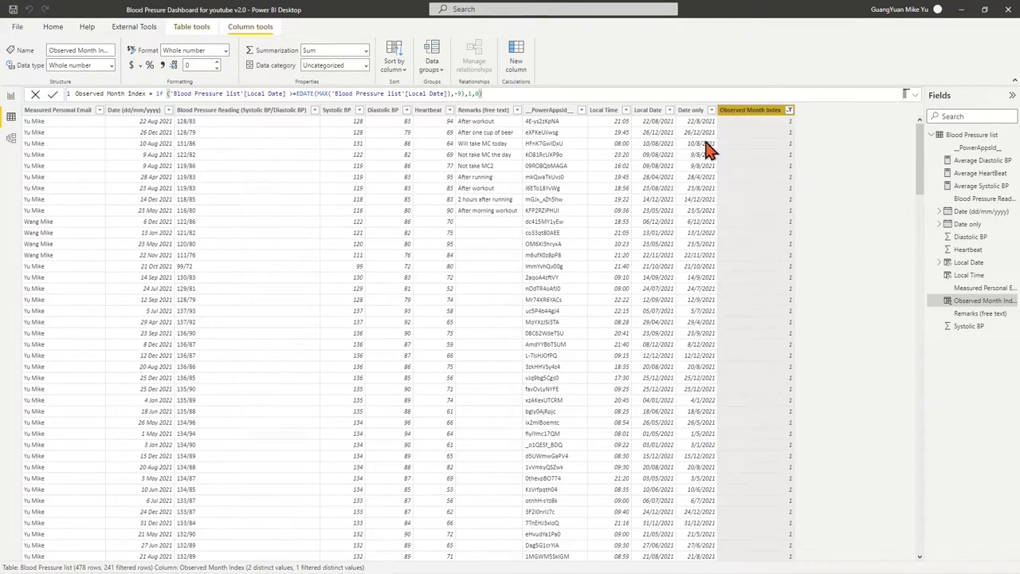
left_click(790, 112)
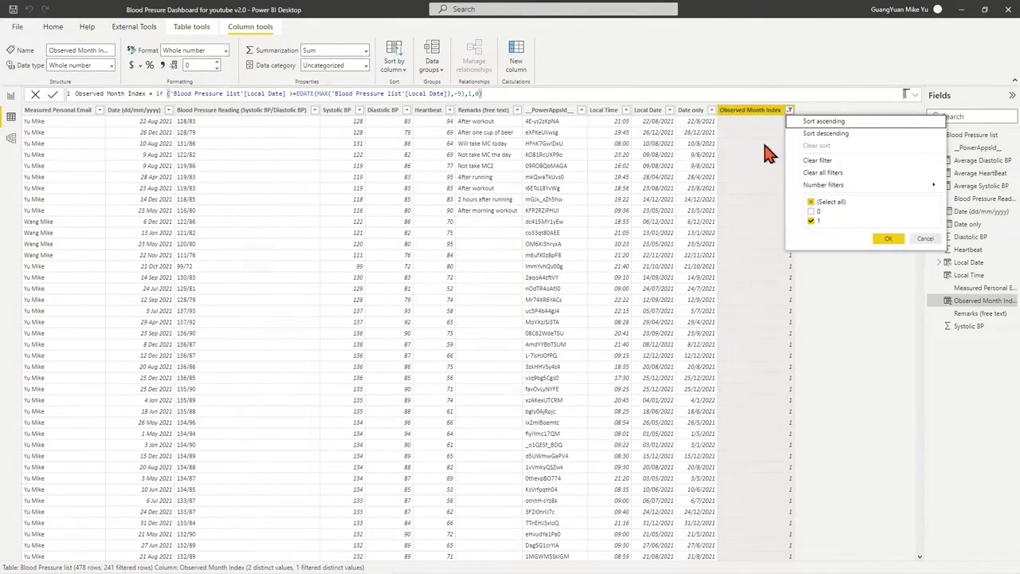
left_click(819, 169)
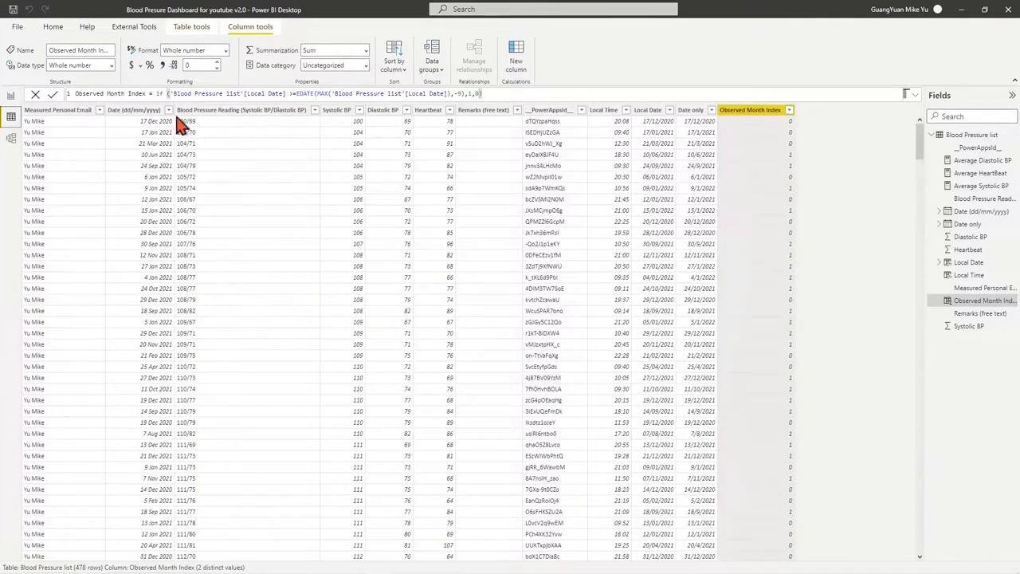
Step: In Report view, drag Observed Month Index into the Filters on all pages well
left_click(12, 98)
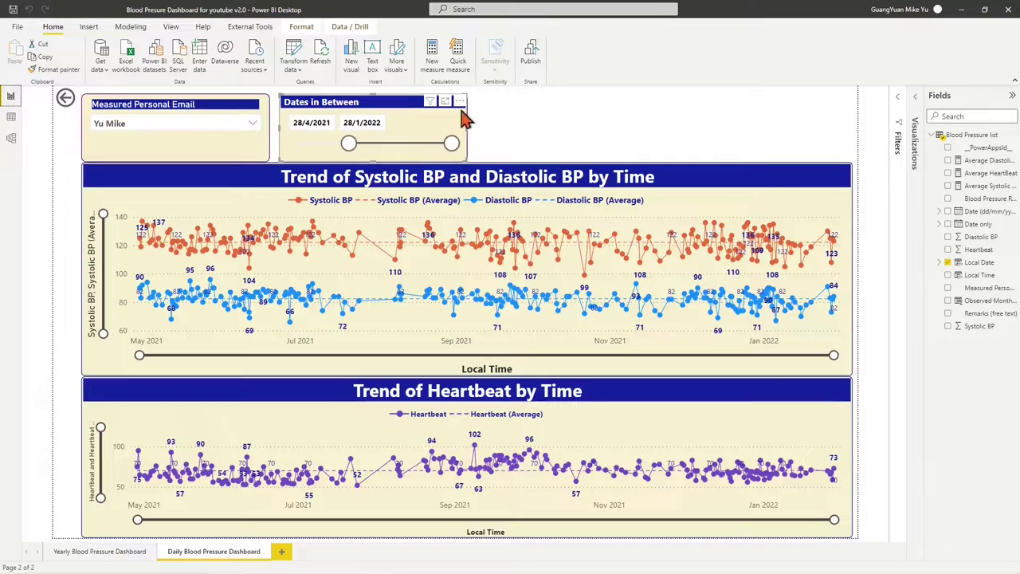
left_click(899, 107)
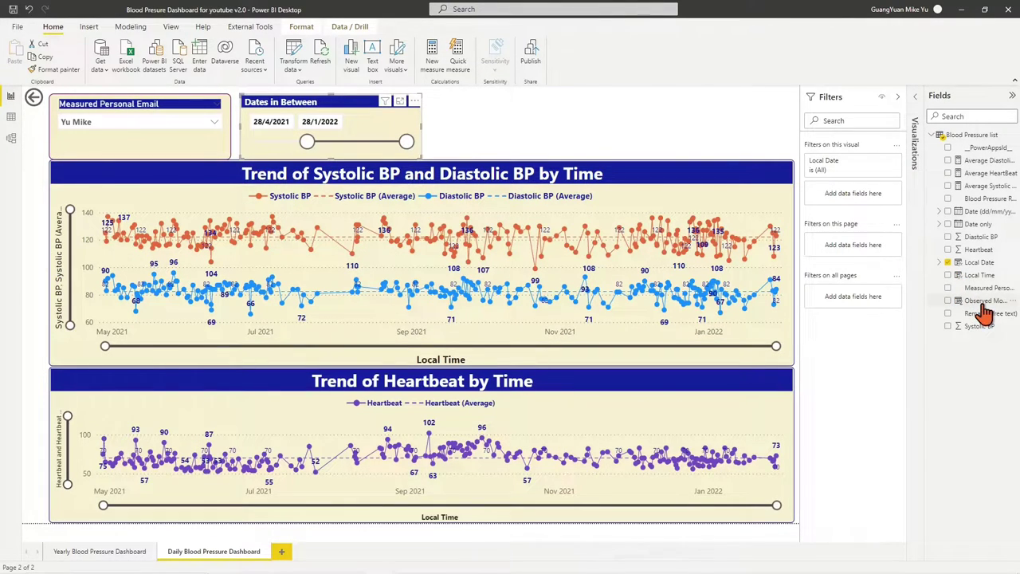
left_click_drag(982, 303, 875, 305)
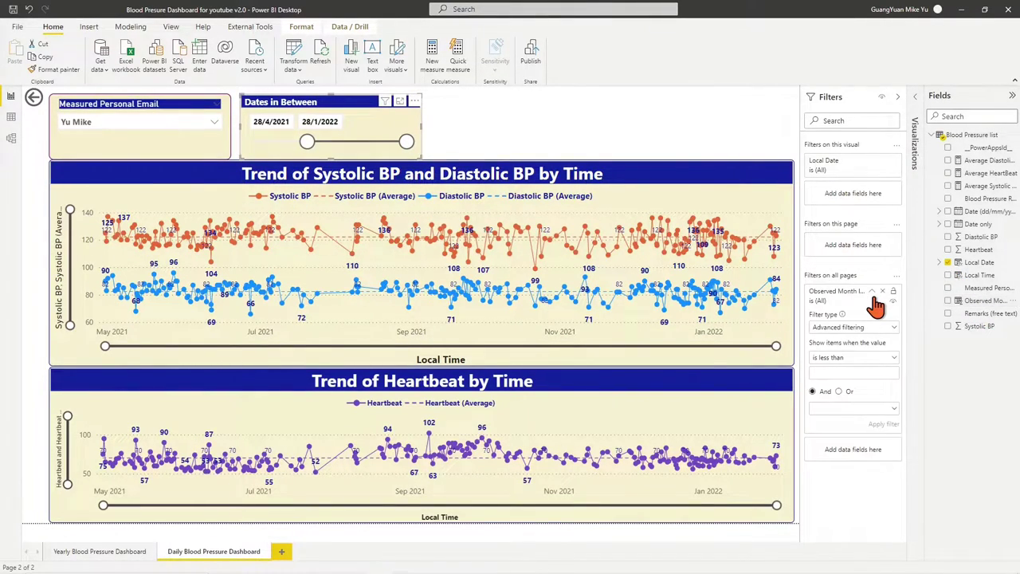
Step: Set the advanced filter condition to 'is' 1 and apply it
left_click(895, 333)
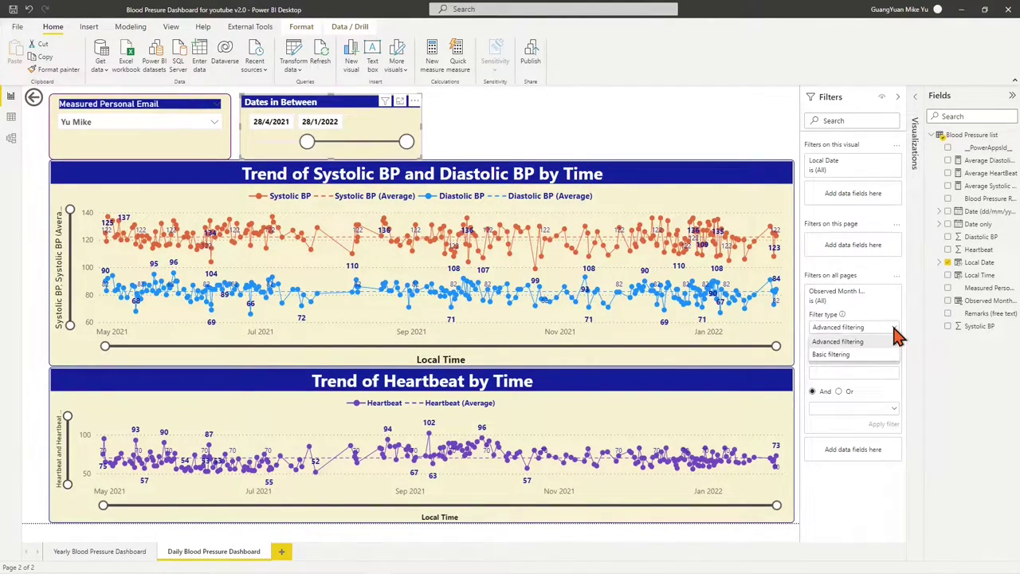
left_click(893, 341)
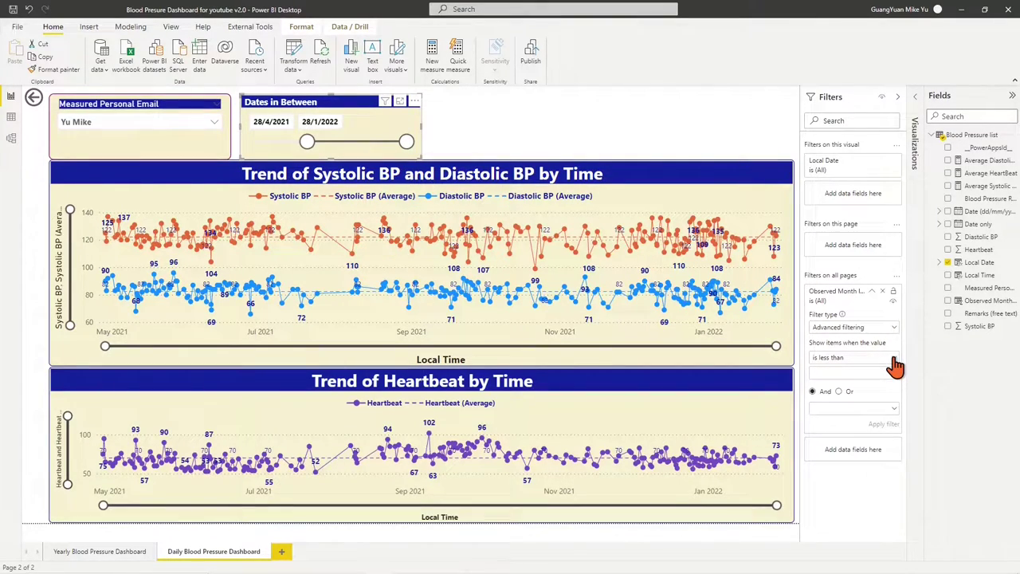
left_click(894, 360)
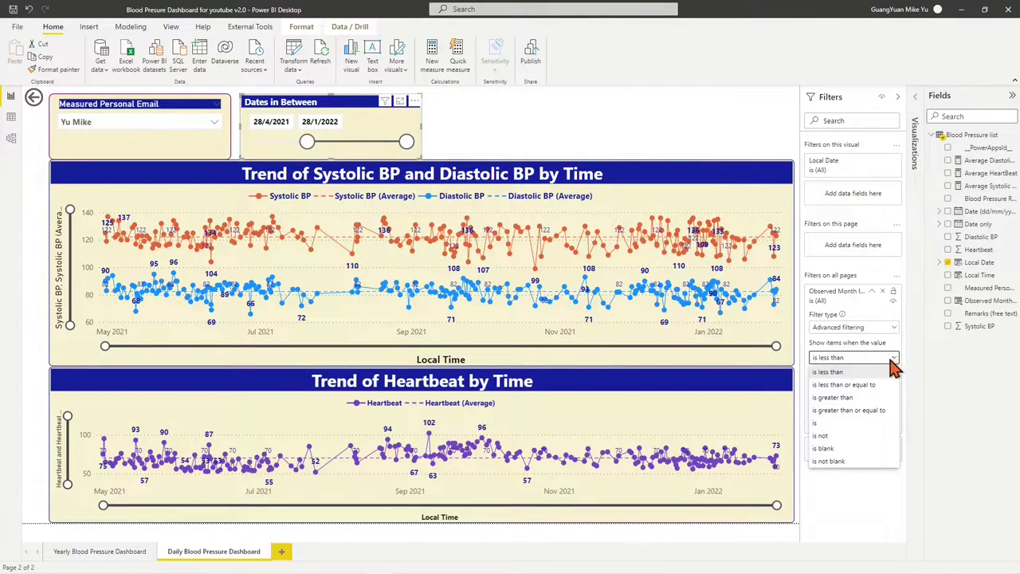
left_click(816, 423)
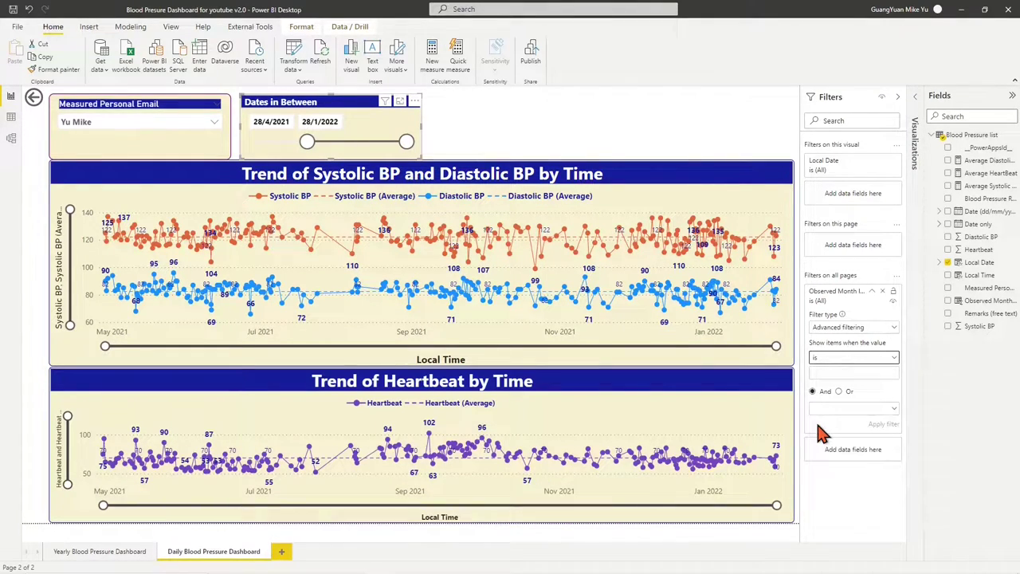
left_click(830, 373)
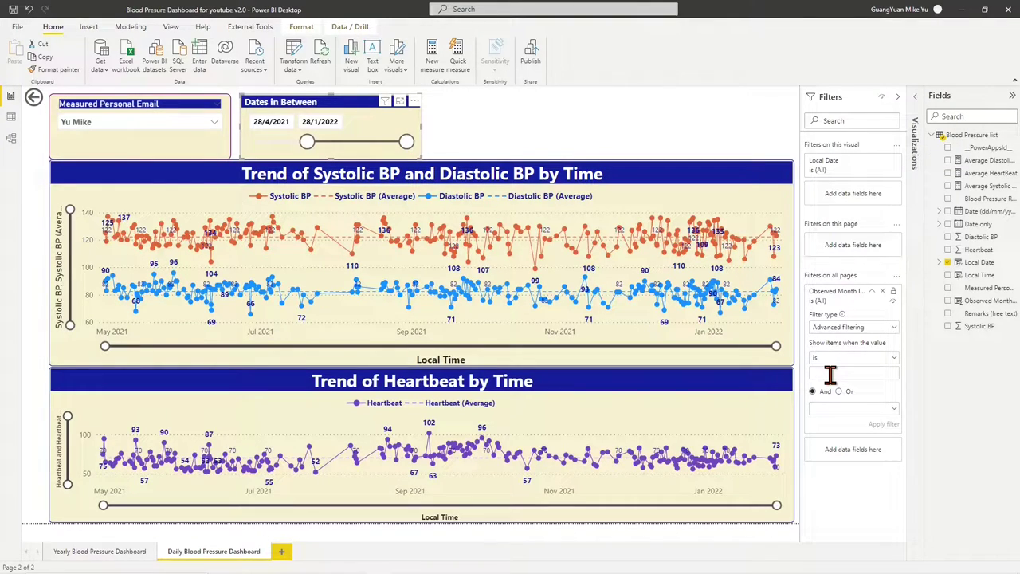
type("1")
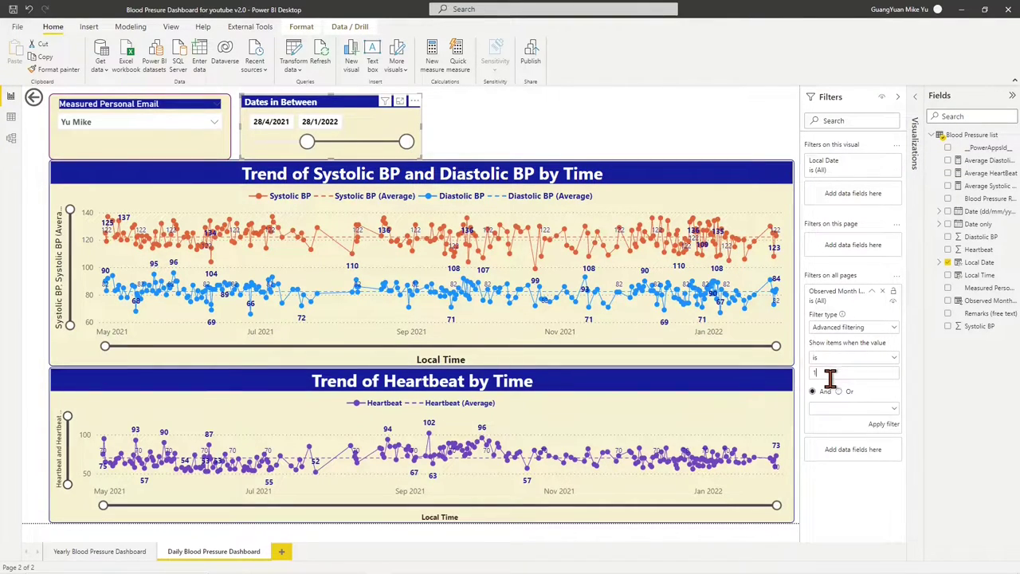
left_click(882, 425)
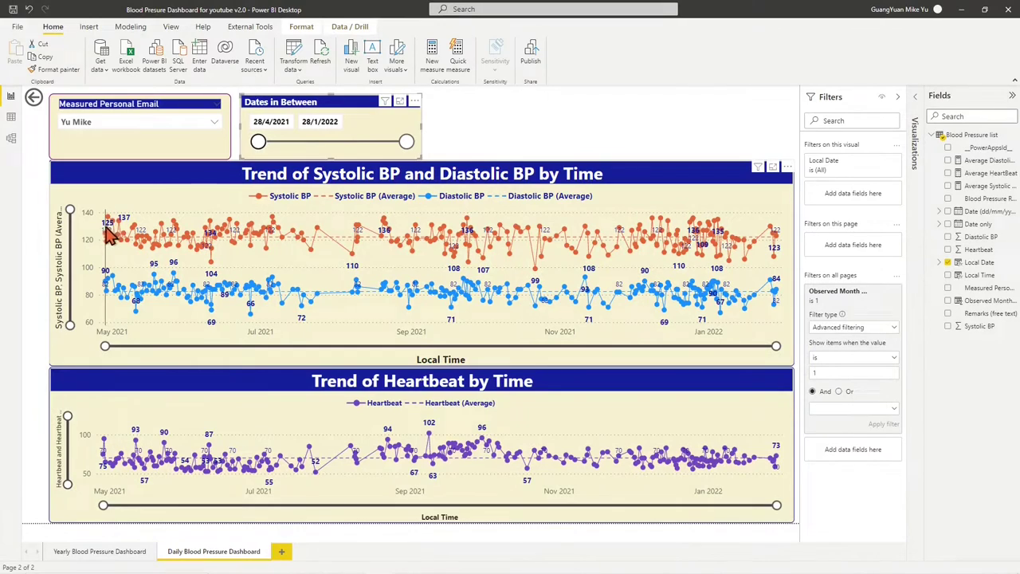
mouse_move(104, 229)
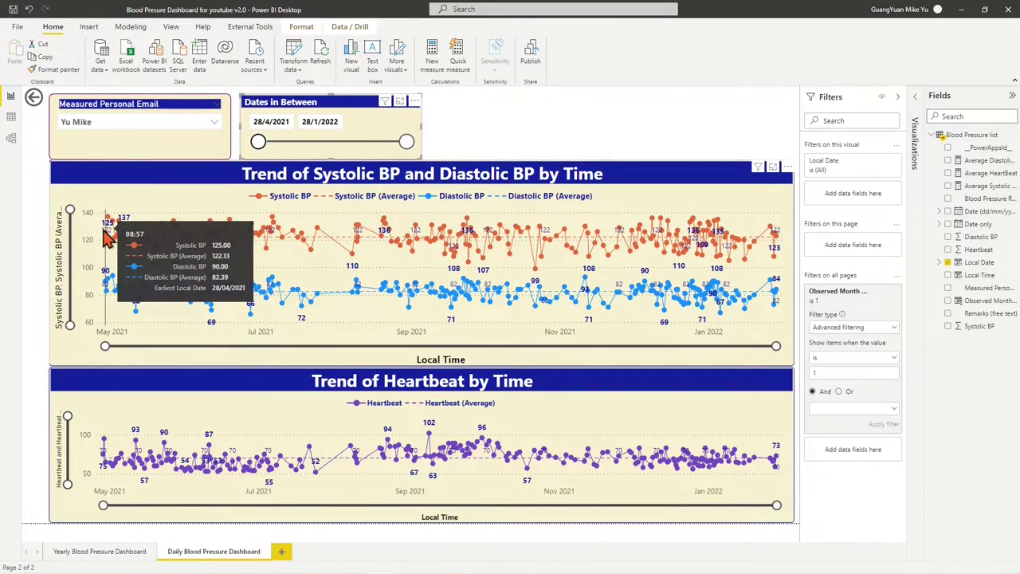